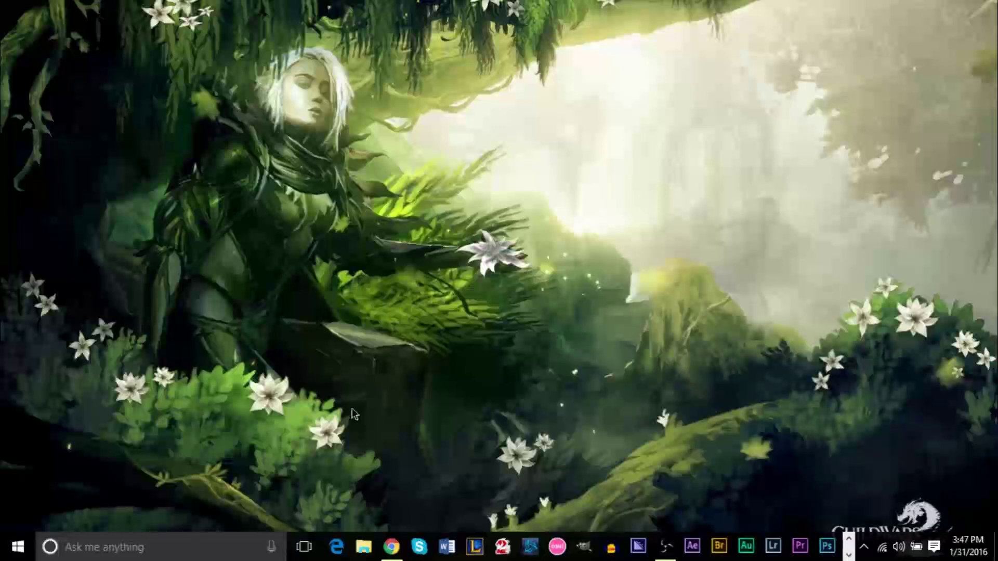
# Find Control Panel by searching 'control p' and go to Network and Internet > Network and Sharing Center.
pyautogui.click(136, 555)
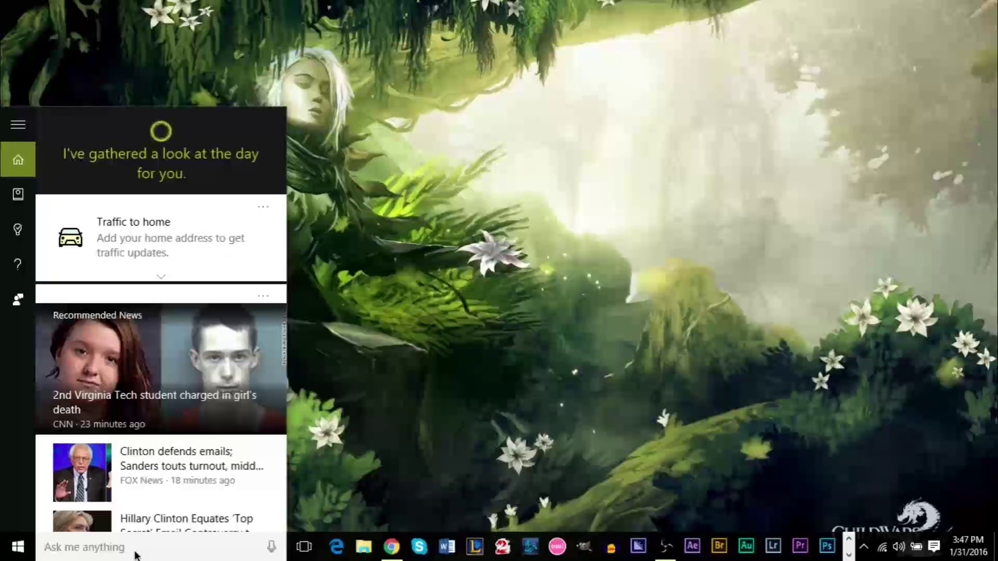
pyautogui.write('control p')
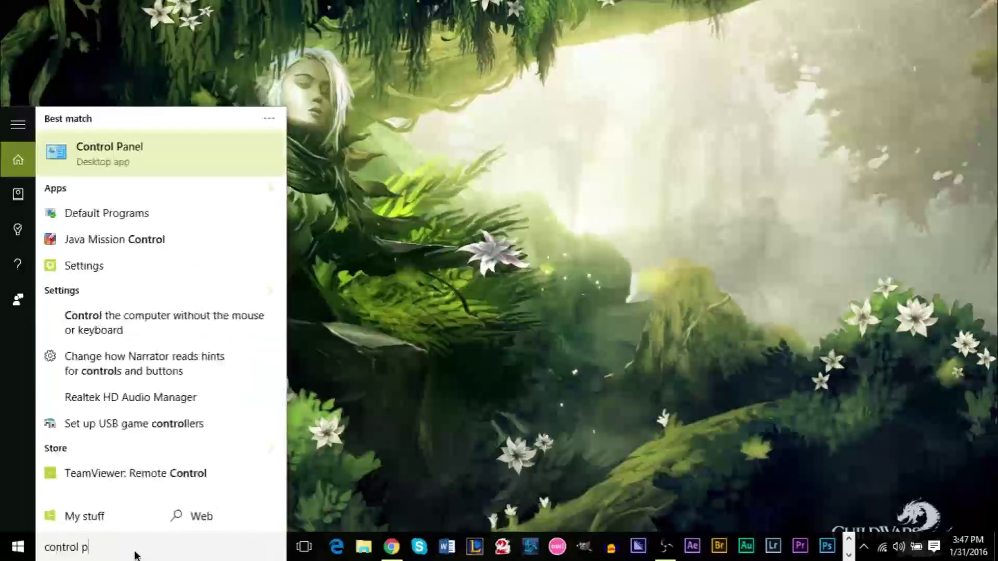
pyautogui.click(129, 152)
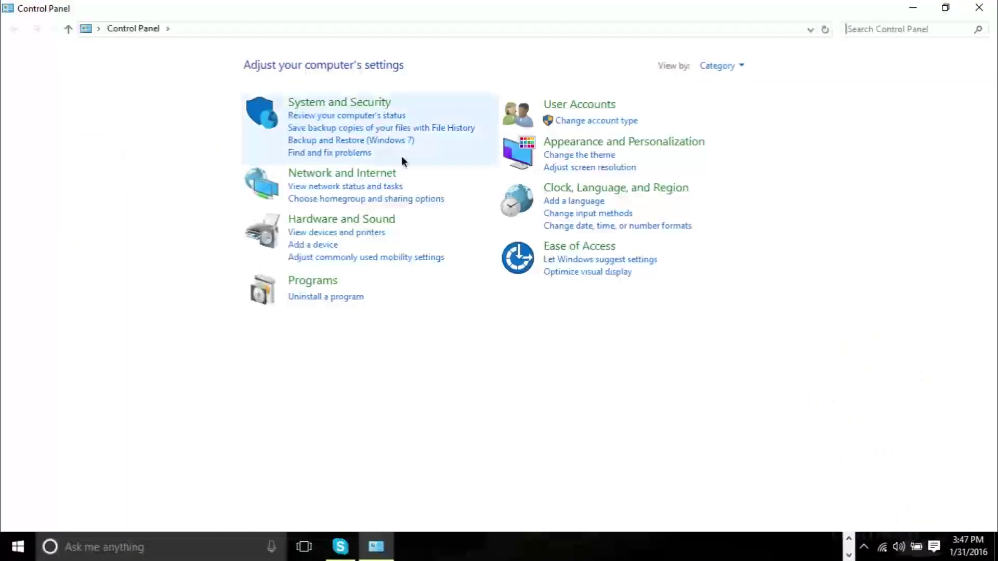
pyautogui.click(386, 176)
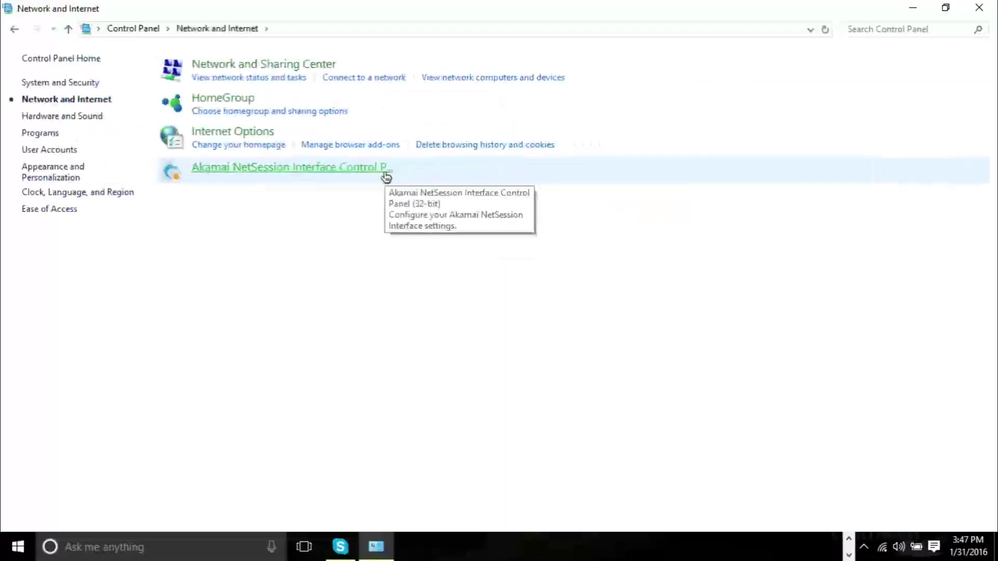
pyautogui.click(256, 66)
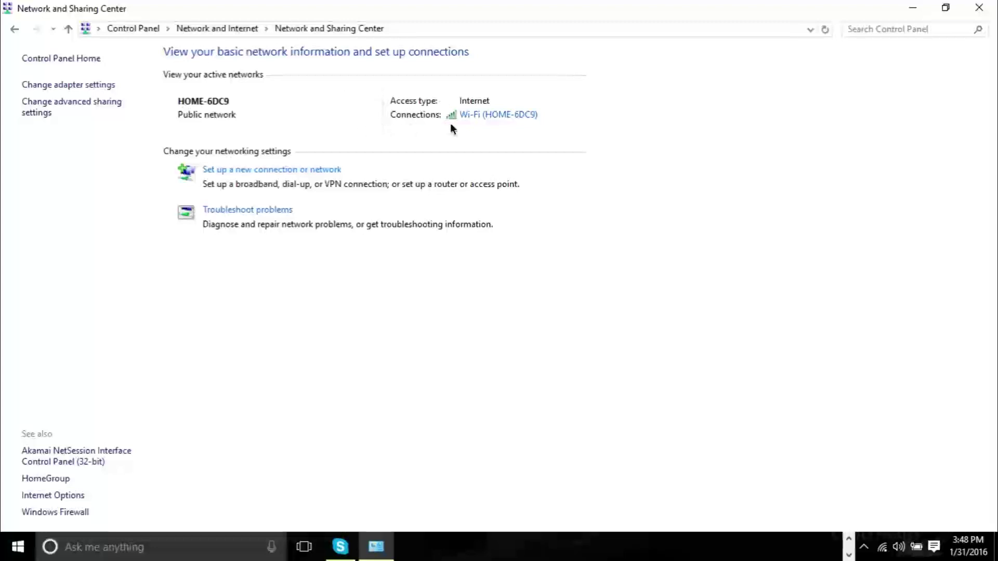
# Open the HOME-6DC9 Wi-Fi Status and its Wireless Network Properties on the Security tab.
pyautogui.click(505, 119)
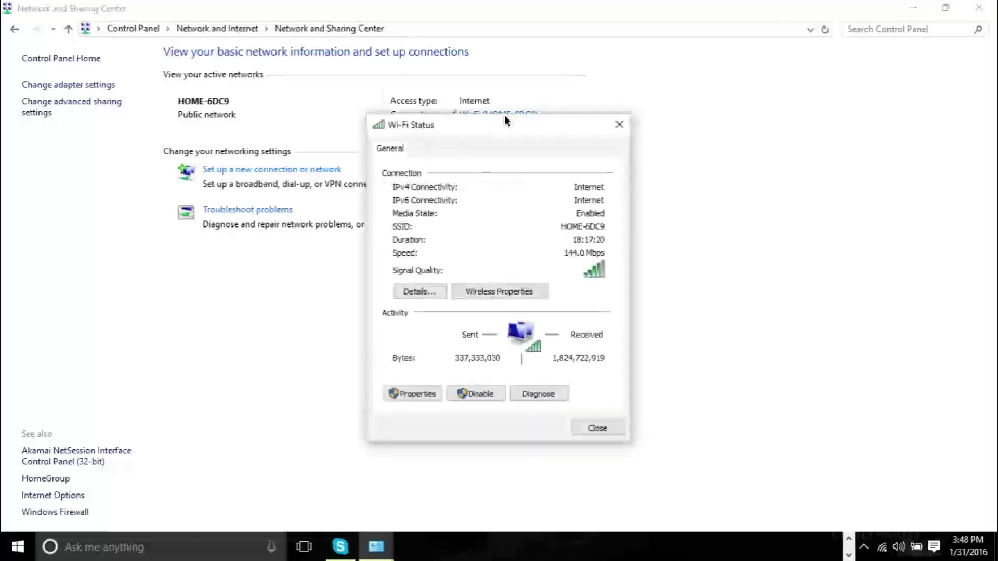
pyautogui.moveTo(490, 129); pyautogui.dragTo(541, 110)
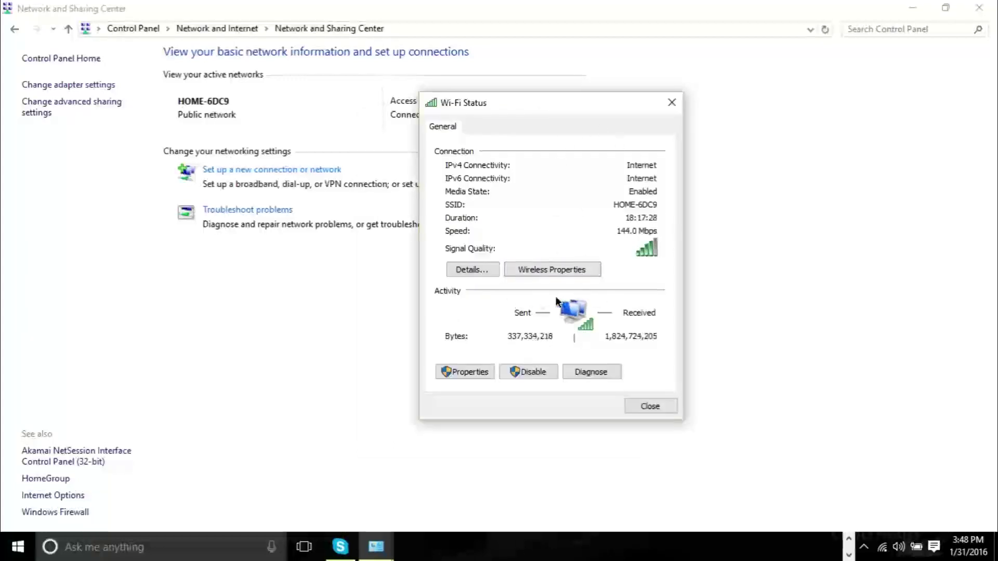
pyautogui.click(564, 269)
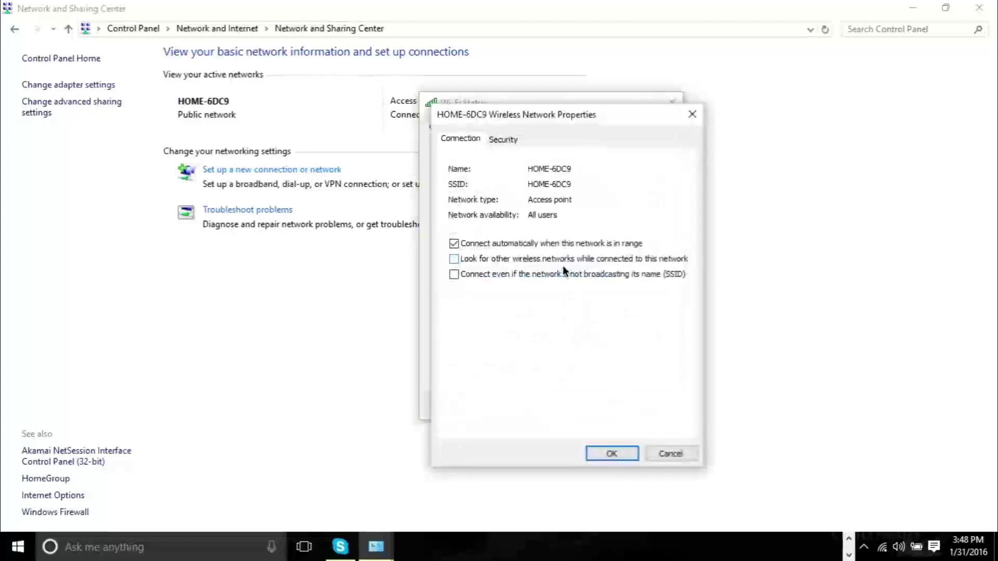
pyautogui.moveTo(500, 119); pyautogui.dragTo(563, 99)
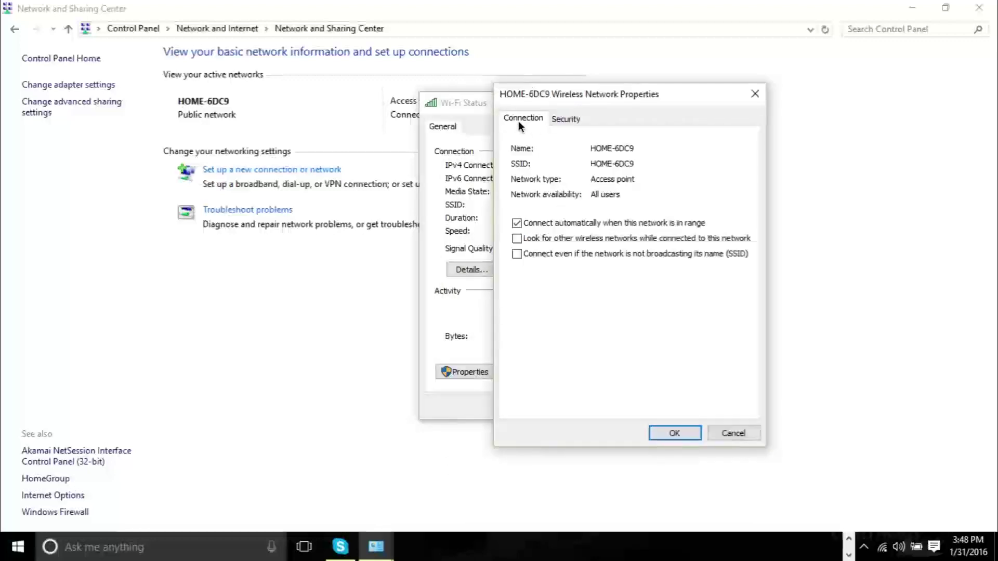
pyautogui.click(554, 122)
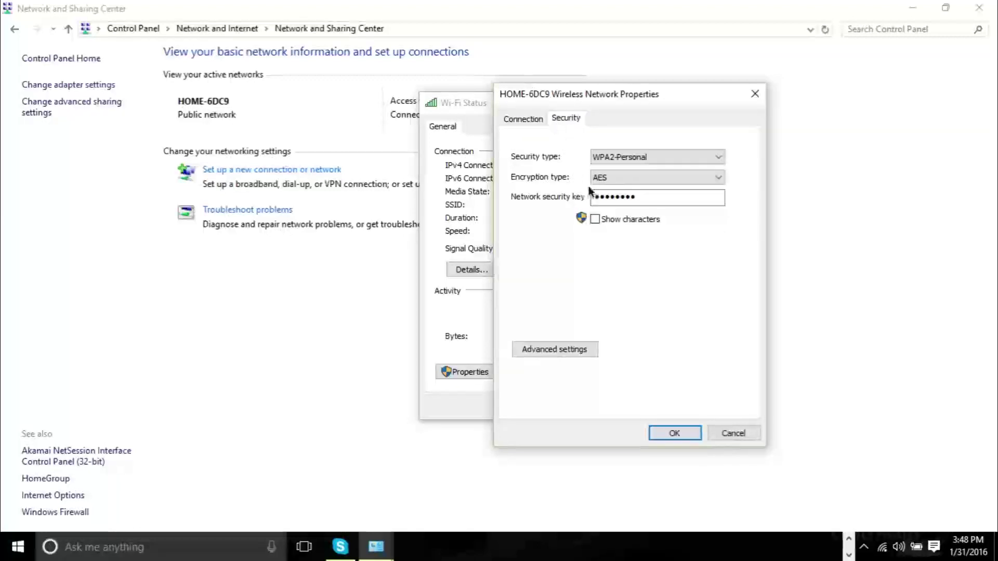
# Inspect the WPA2-Personal, AES security key on the Security tab, then close the properties and Wi-Fi Status.
pyautogui.click(664, 200)
pyautogui.click(729, 433)
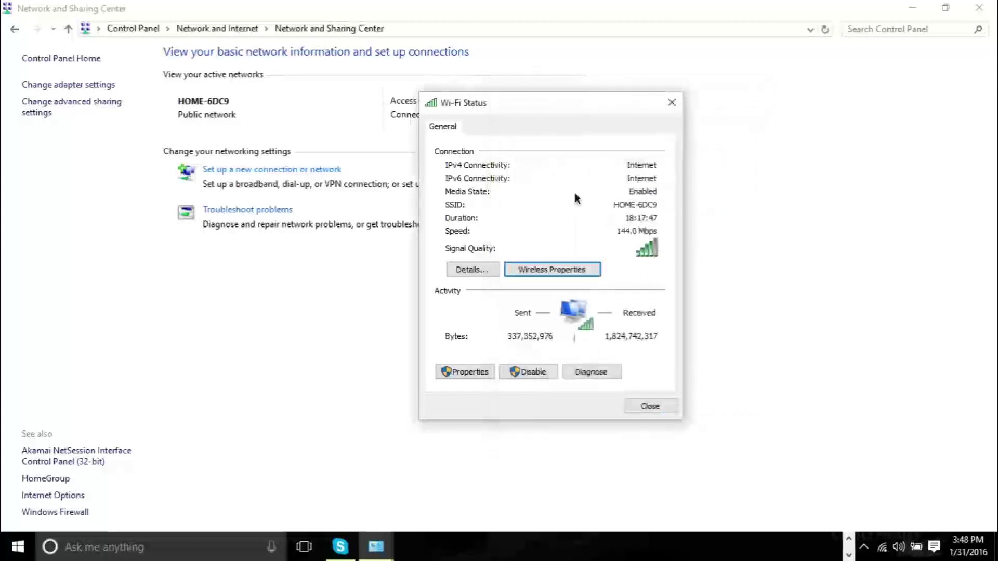
pyautogui.click(559, 272)
pyautogui.click(503, 139)
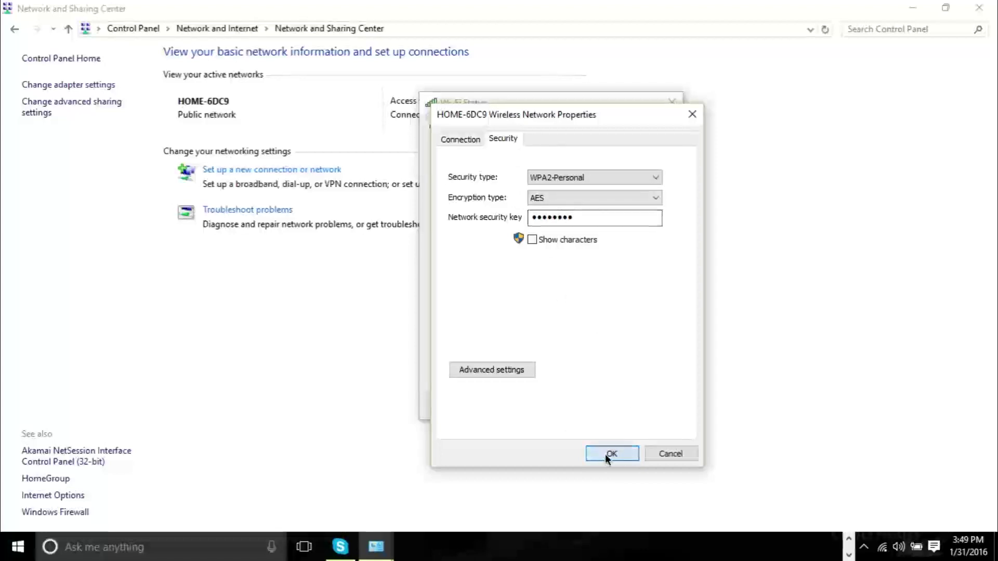
pyautogui.click(605, 453)
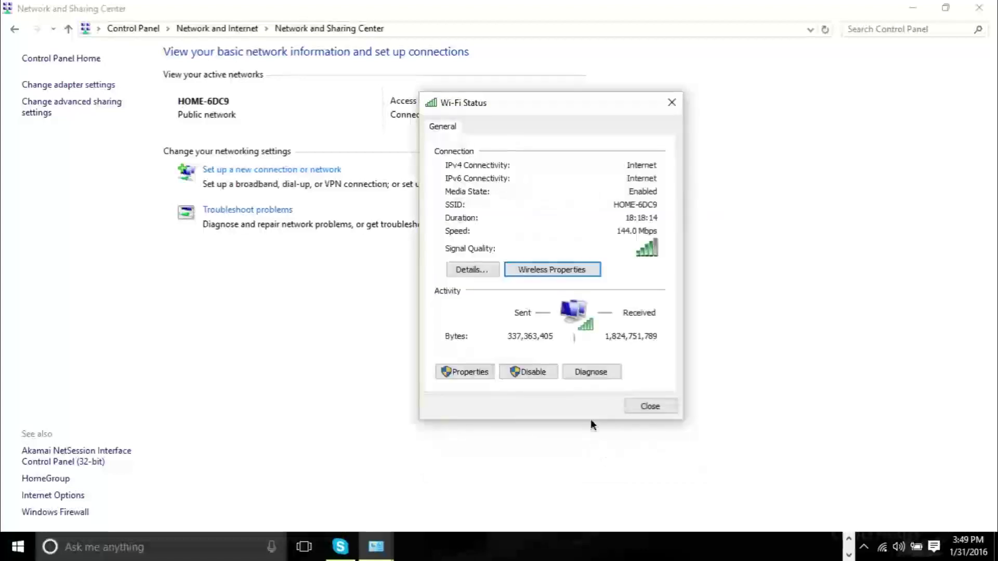
pyautogui.click(647, 411)
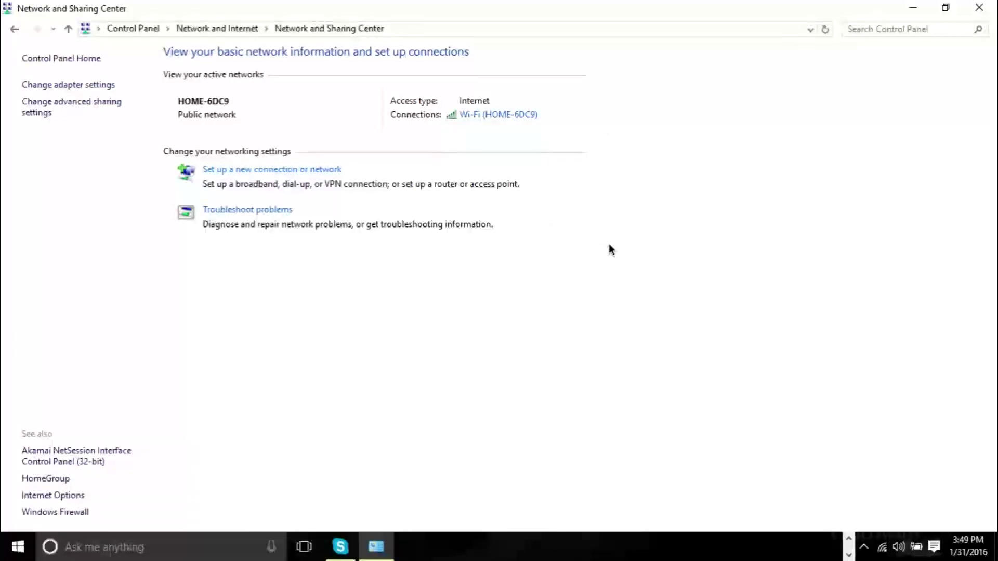
# Reopen Network and Sharing Center through a 'contr' search and position the HOME-6DC9 Wi-Fi Status window.
pyautogui.click(979, 7)
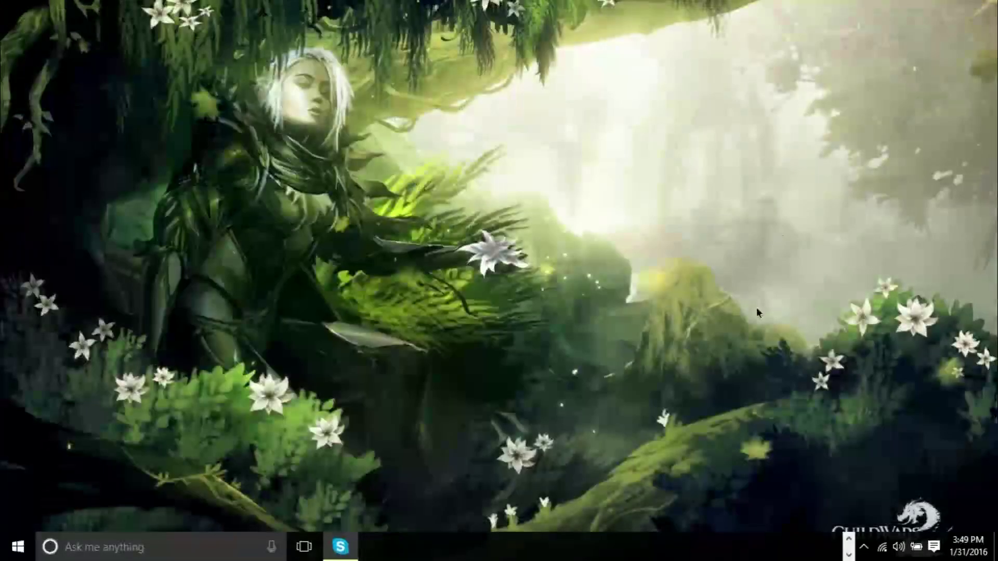
pyautogui.click(848, 539)
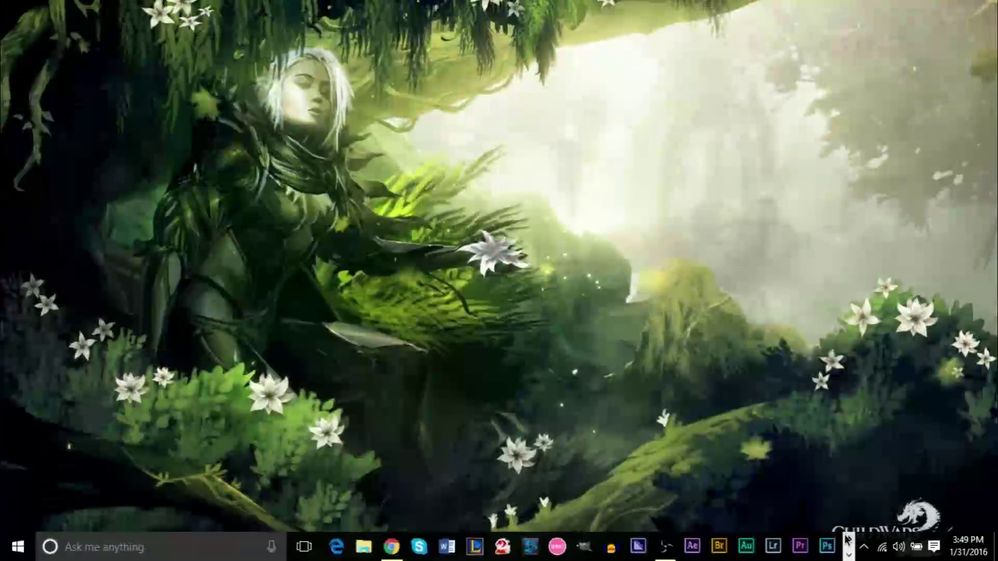
pyautogui.click(195, 549)
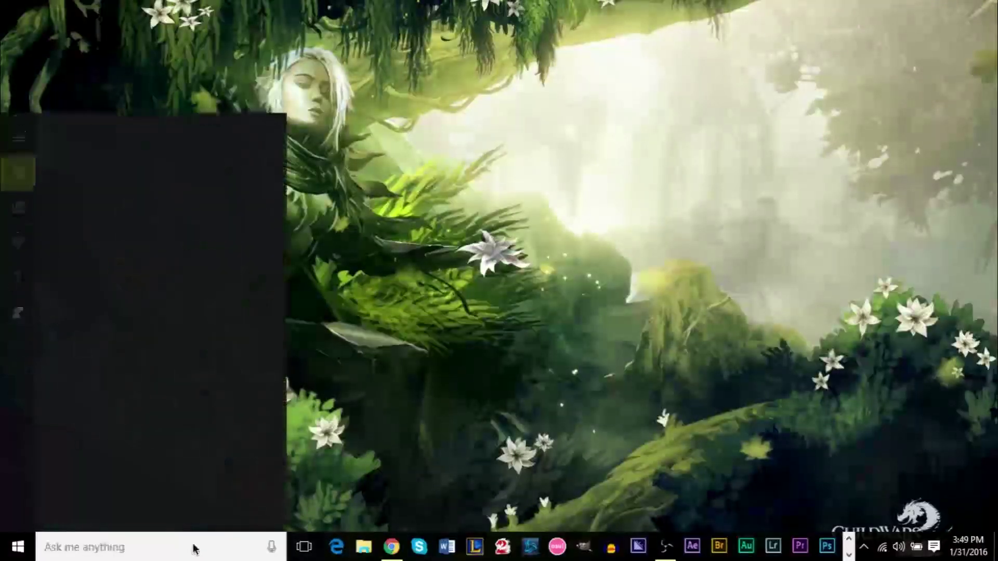
pyautogui.write('contr')
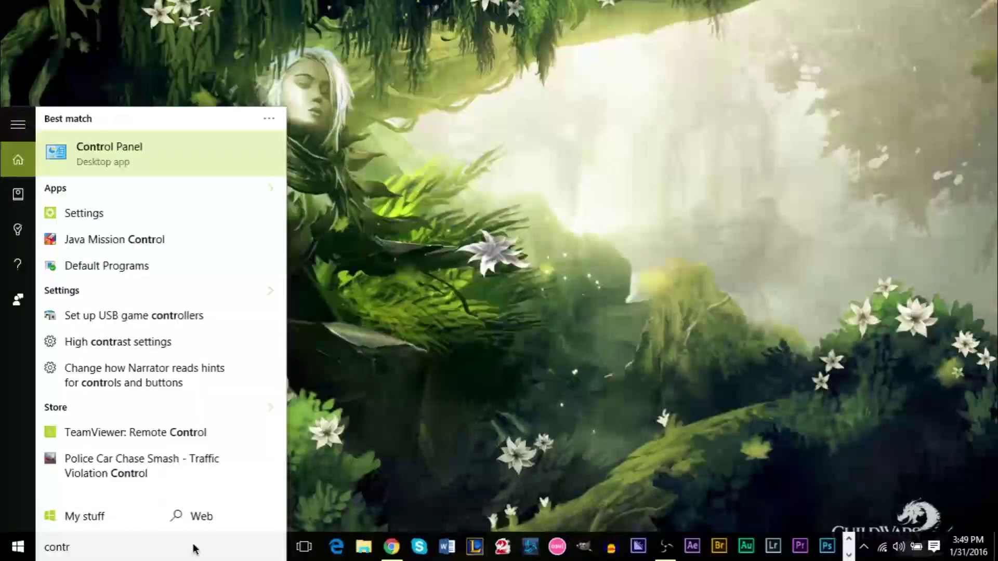
pyautogui.click(151, 161)
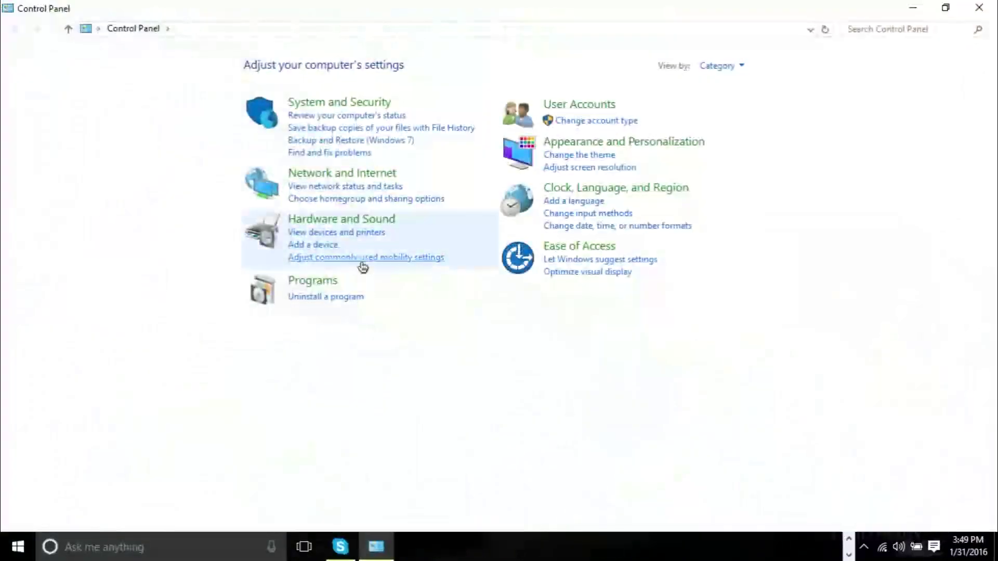
pyautogui.click(320, 174)
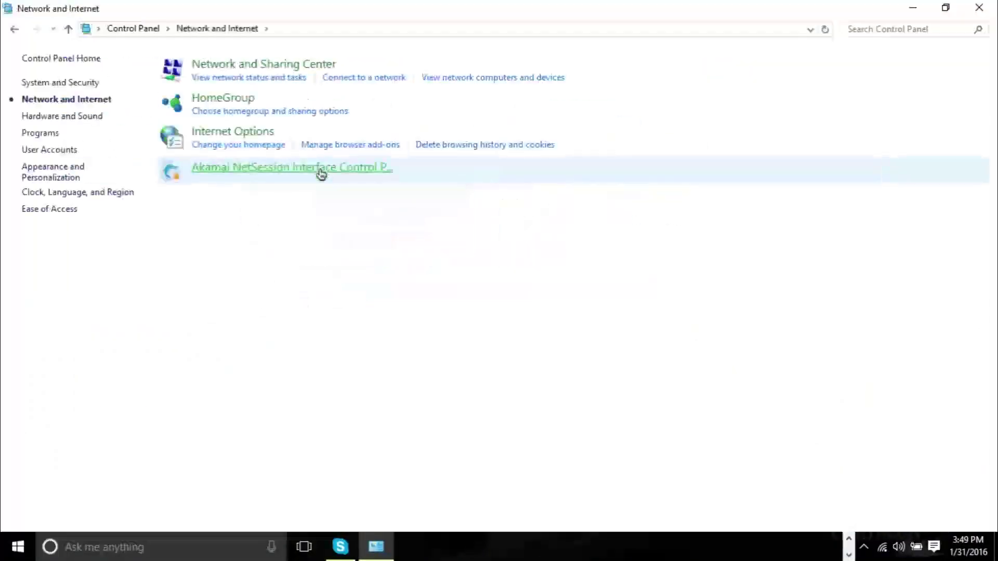
pyautogui.click(287, 69)
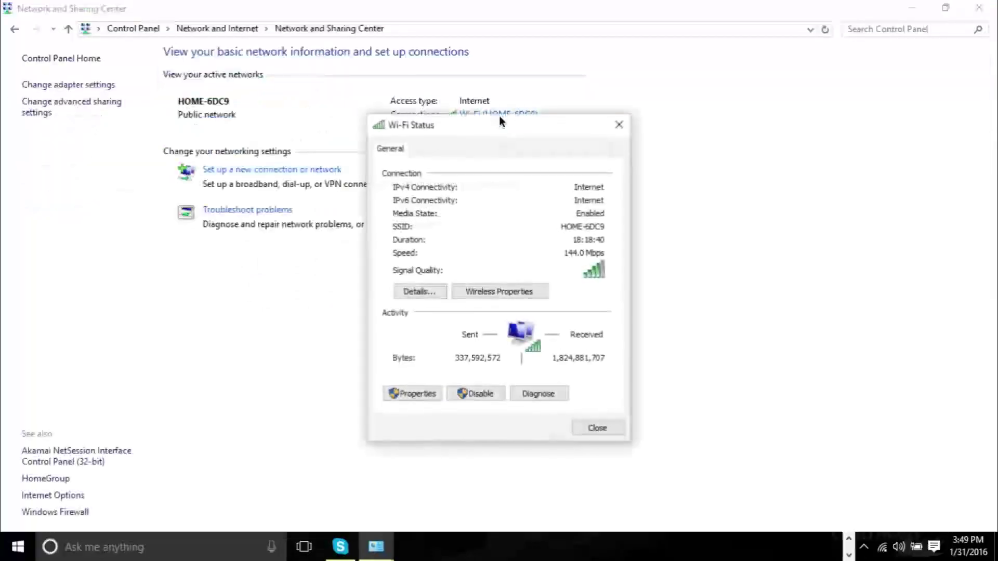
pyautogui.moveTo(465, 128); pyautogui.dragTo(698, 134)
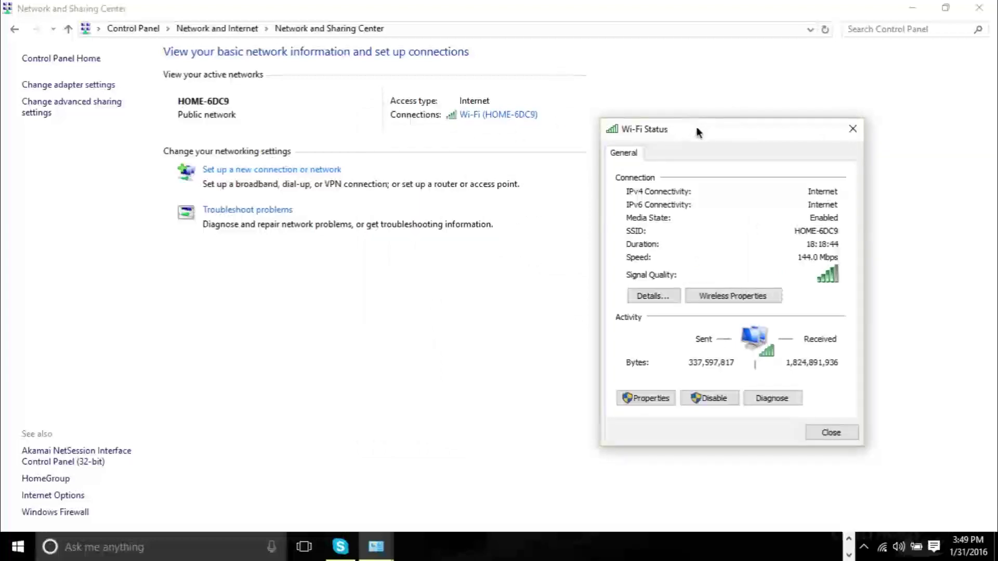
pyautogui.moveTo(698, 133); pyautogui.dragTo(628, 131)
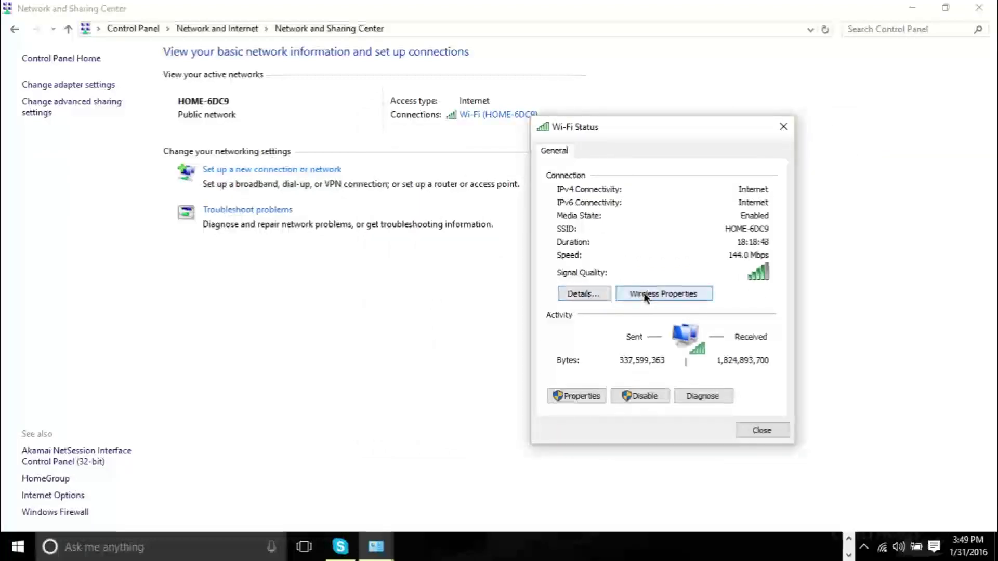
# Read the 10.0.0.1 default gateway in Network Connection Details, then close both status dialogs.
pyautogui.click(591, 294)
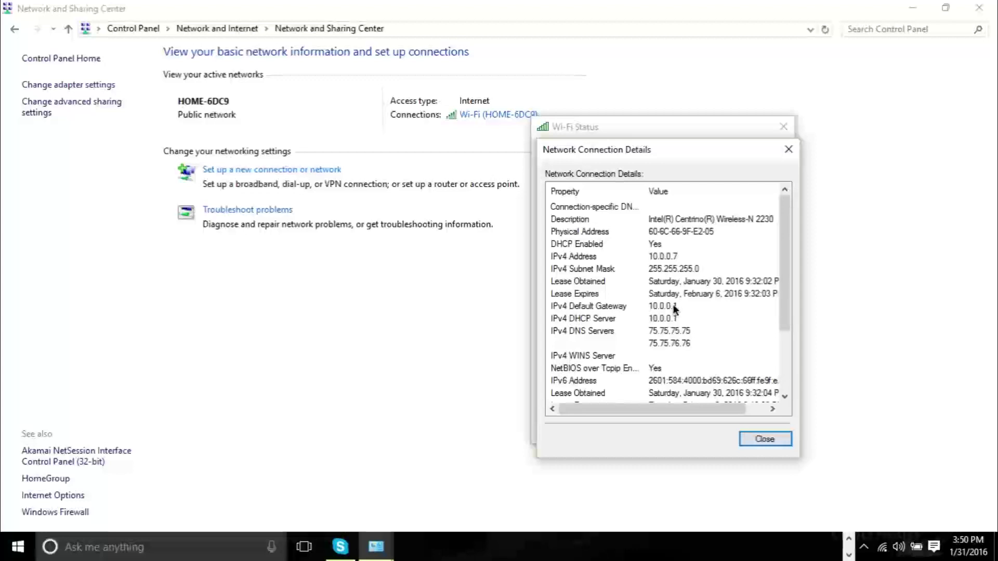
pyautogui.click(788, 150)
pyautogui.click(776, 124)
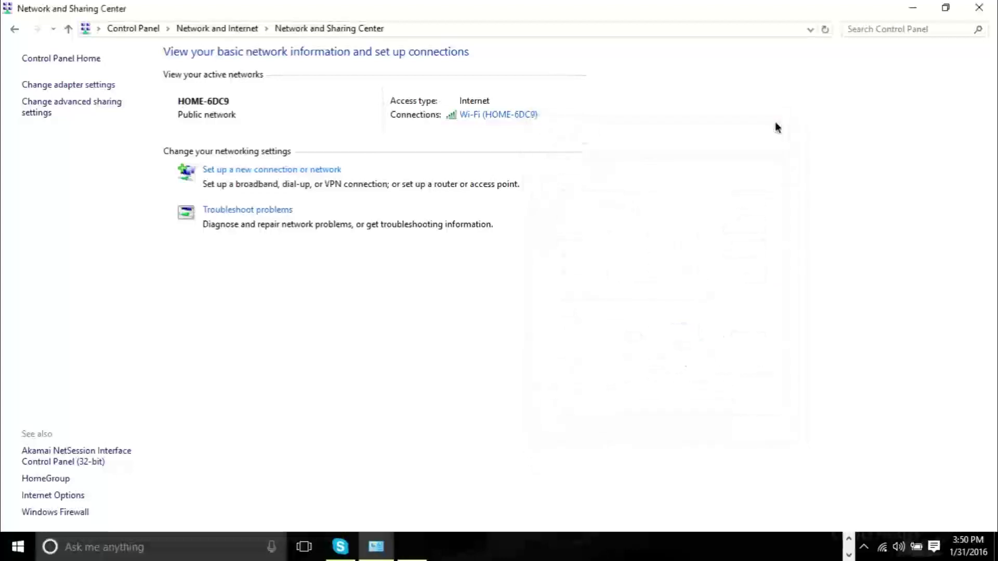
pyautogui.click(848, 540)
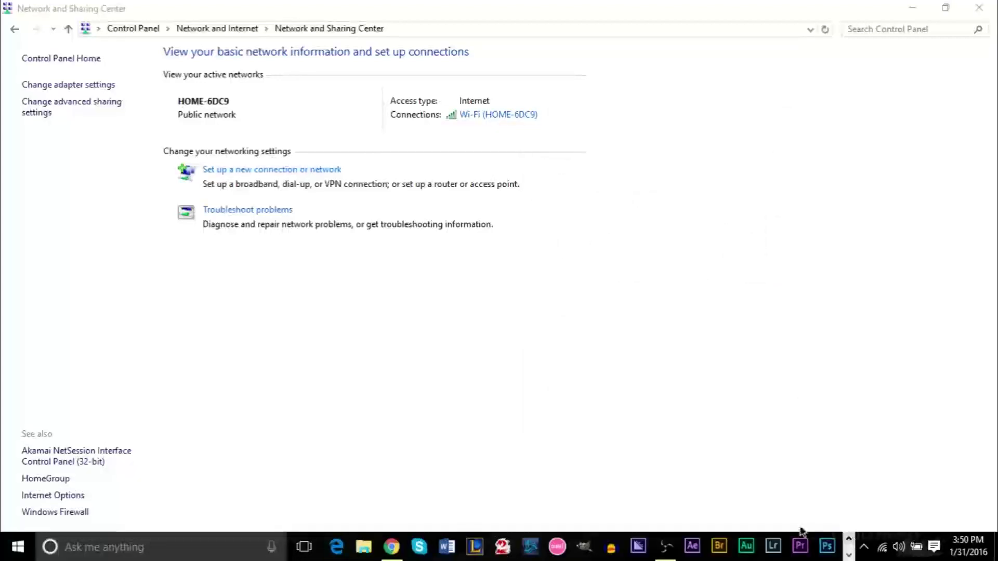
# In Chrome, browse to the router's address 10.0.0.1.
pyautogui.click(391, 546)
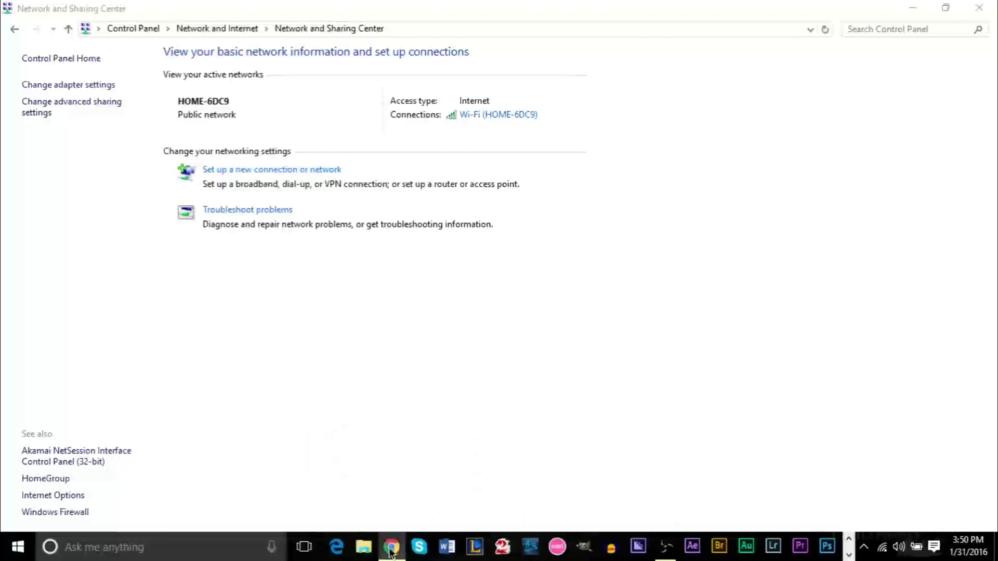
pyautogui.click(375, 31)
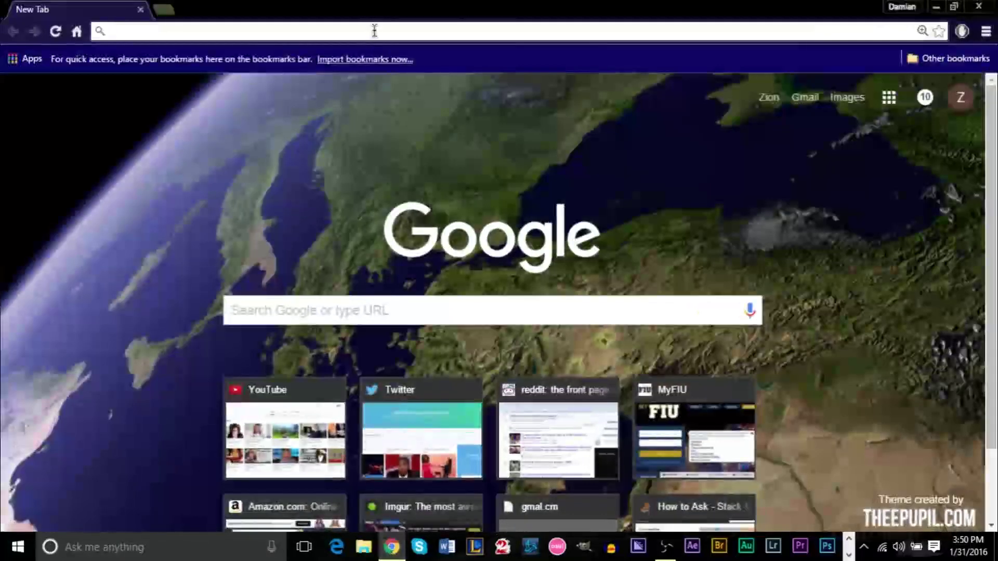
pyautogui.write('10.0.0.1')
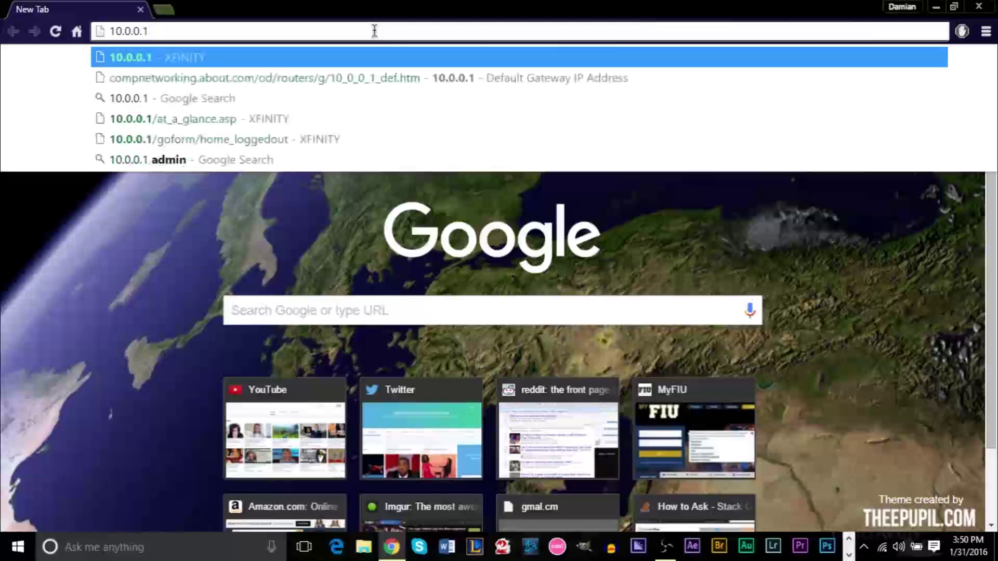
pyautogui.press('Return')
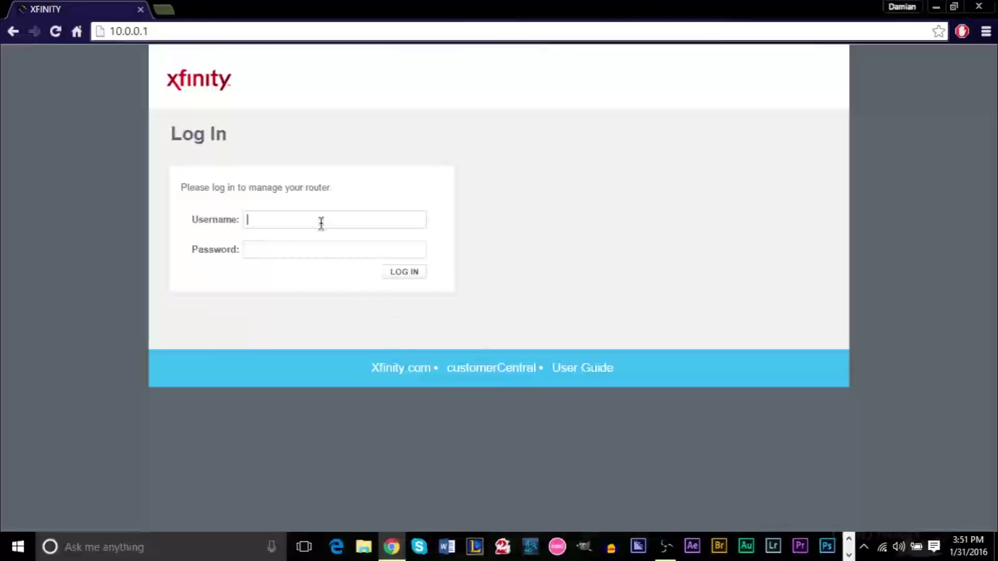
# Log in to the Xfinity router admin with its username and password, then open a new tab.
pyautogui.write('admin')
pyautogui.press('Tab')
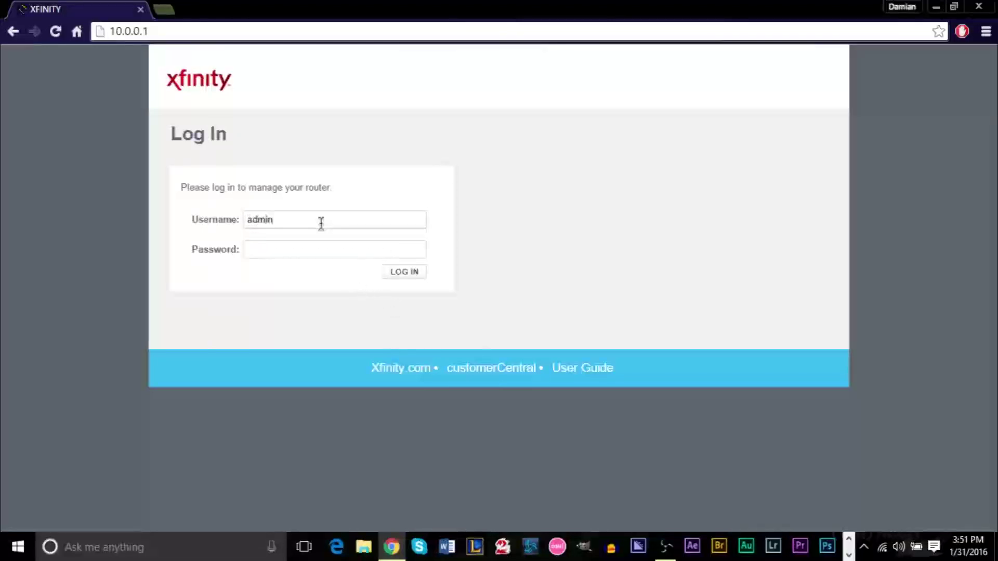
pyautogui.write('password')
pyautogui.press('Return')
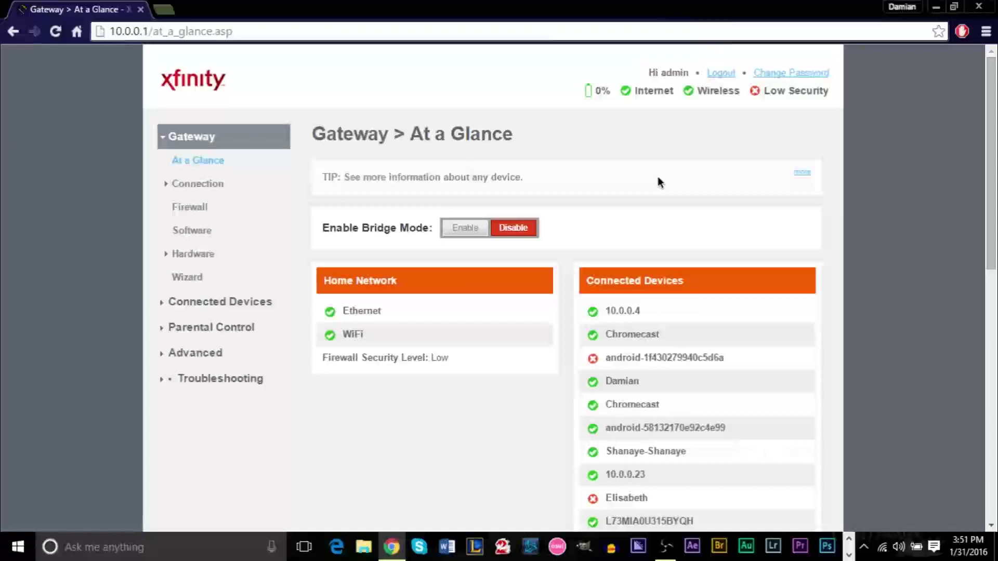
pyautogui.click(163, 10)
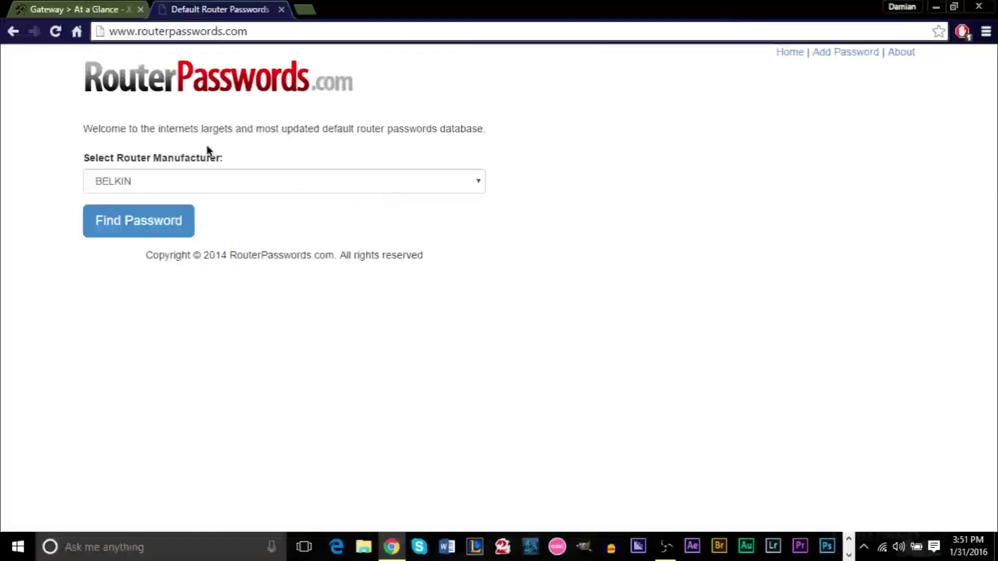
# Look up BENQ's default router logins on RouterPasswords.com.
pyautogui.click(215, 180)
pyautogui.scroll(-20, 175, 307)
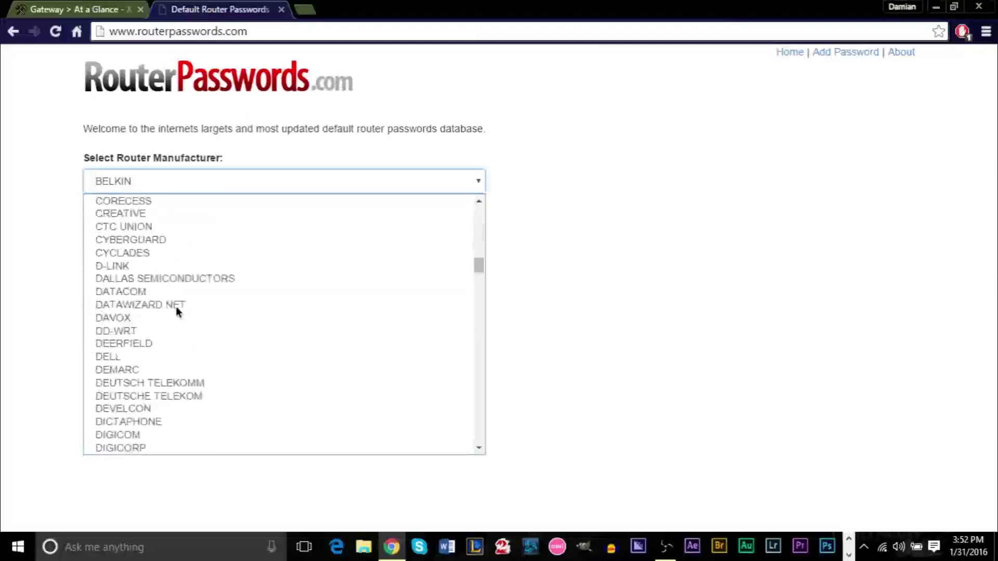
pyautogui.scroll(-6, 199, 321)
pyautogui.scroll(20, 198, 317)
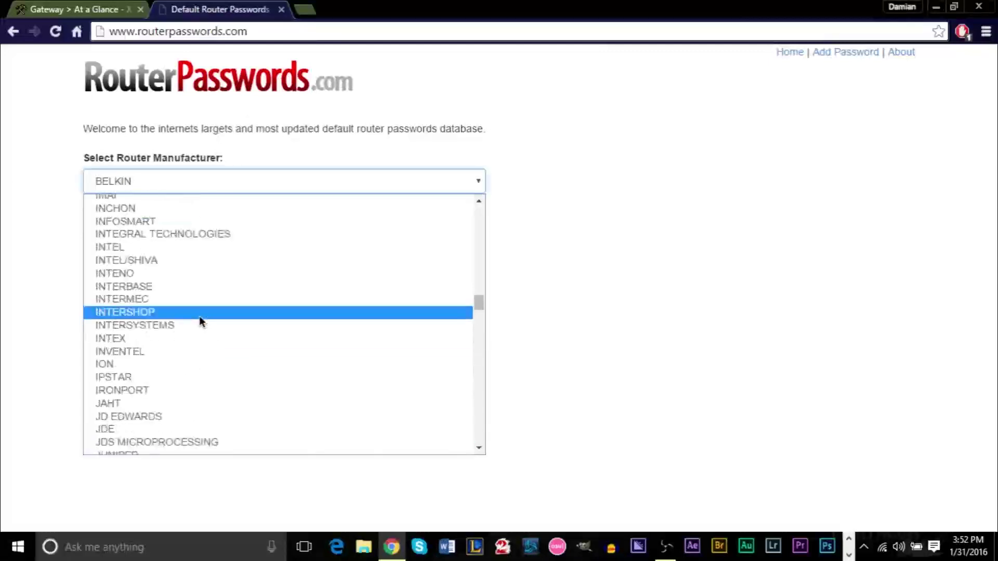
pyautogui.click(208, 266)
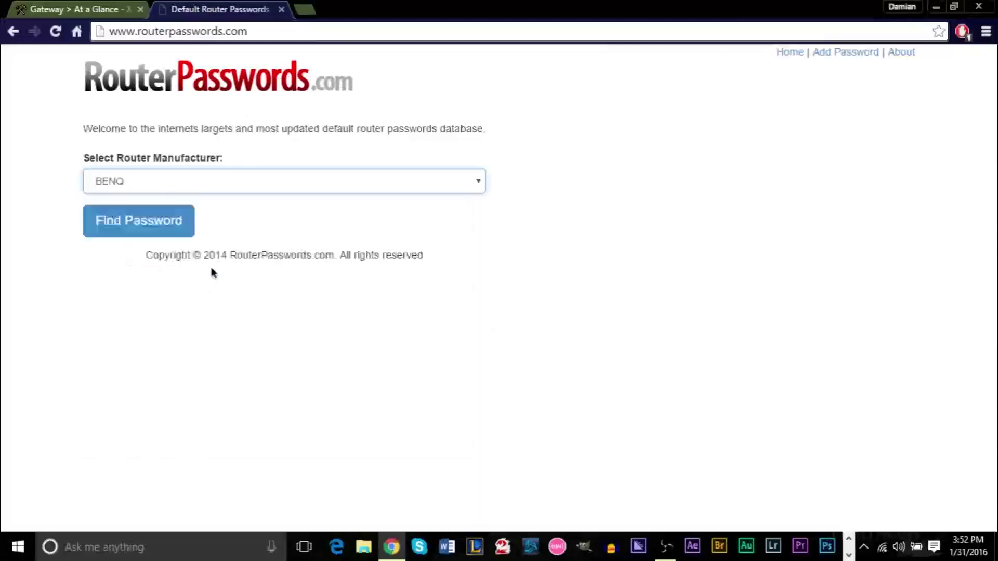
pyautogui.click(107, 224)
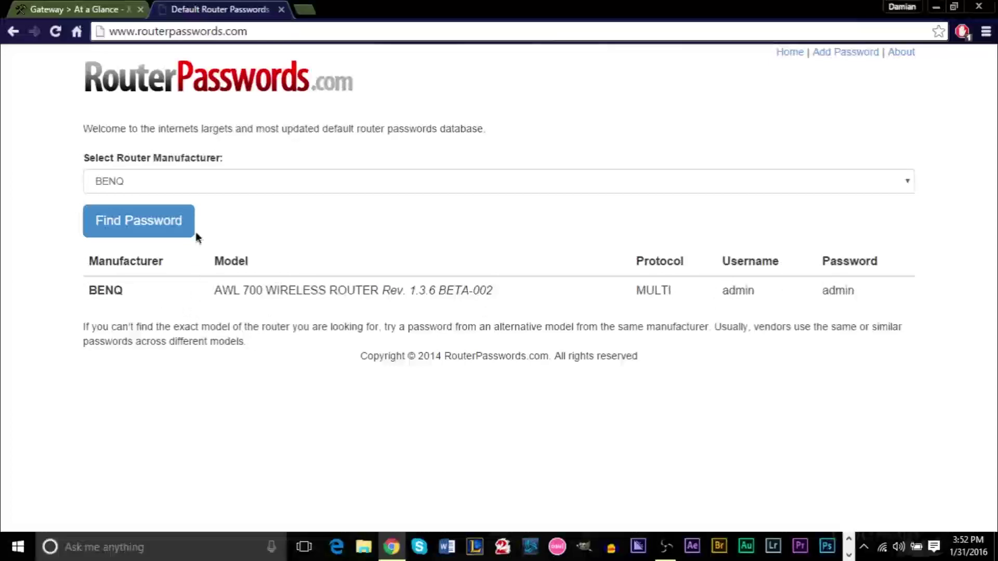
# Look up FLOWPOINT's default logins, then close the RouterPasswords.com tab.
pyautogui.click(177, 183)
pyautogui.scroll(-15, 213, 294)
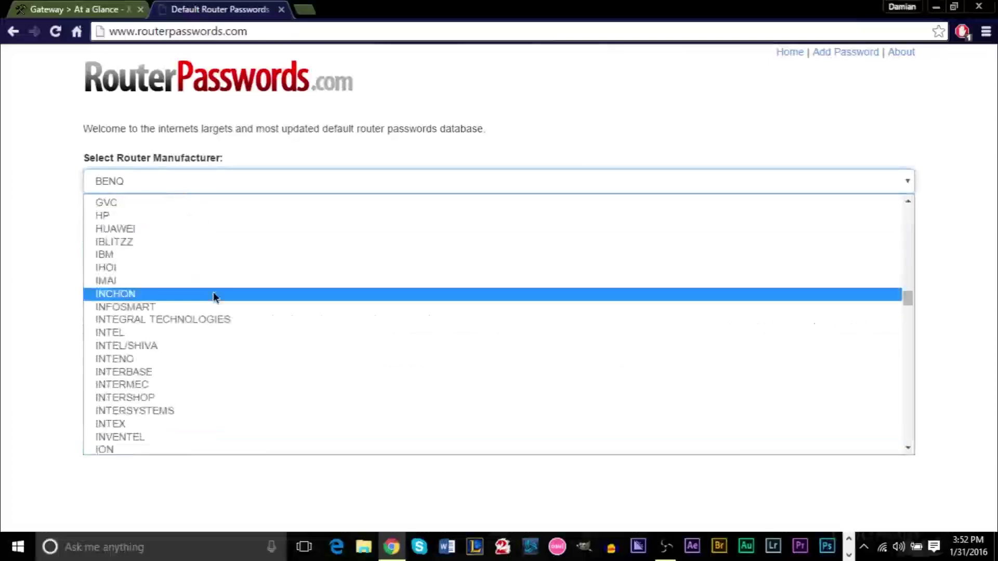
pyautogui.scroll(5, 213, 292)
pyautogui.click(213, 291)
pyautogui.click(165, 237)
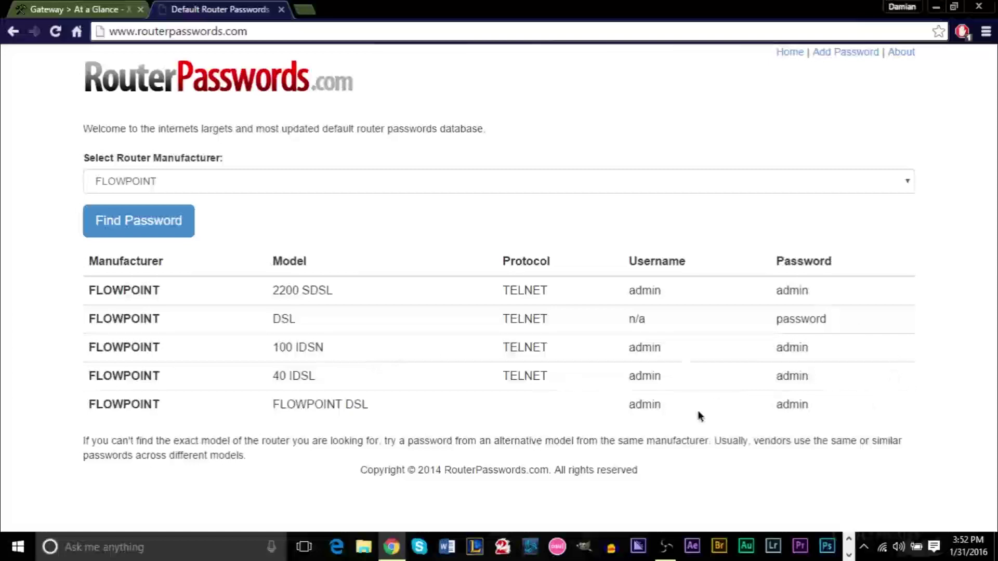
pyautogui.hotkey('ctrl', 'w')
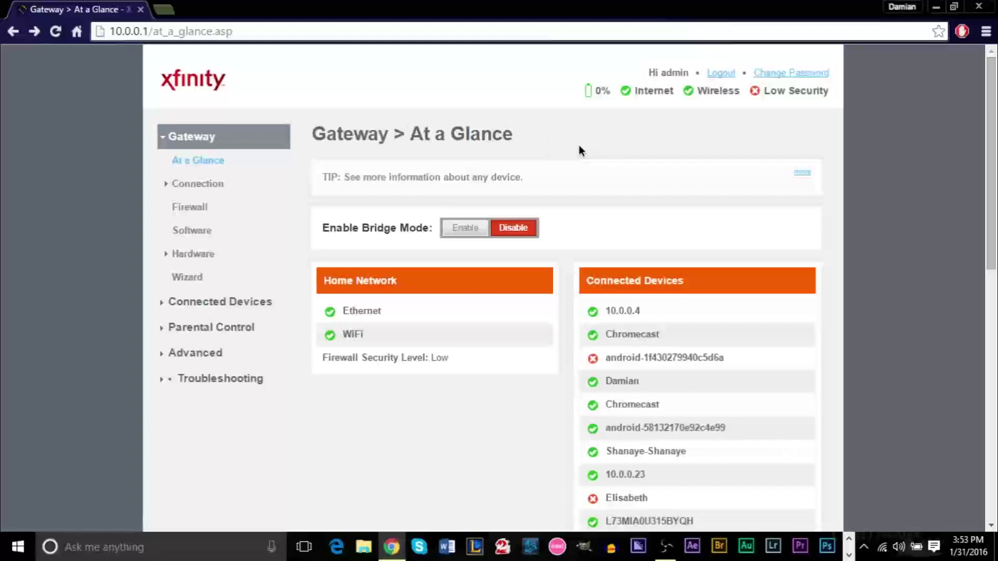
# Go to Connection > WiFi and edit the HOME-6DC9 2.4 GHz network.
pyautogui.click(222, 185)
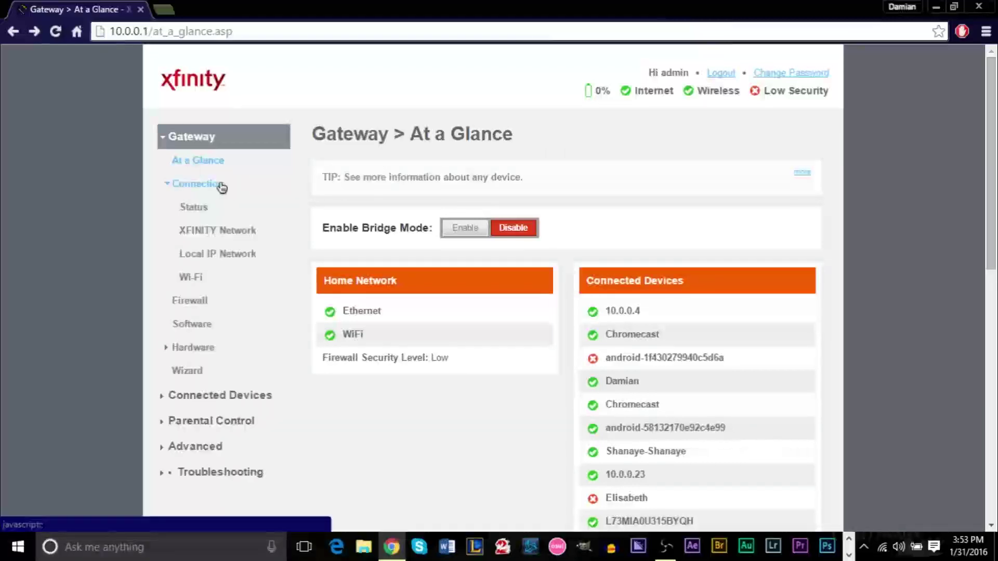
pyautogui.click(192, 277)
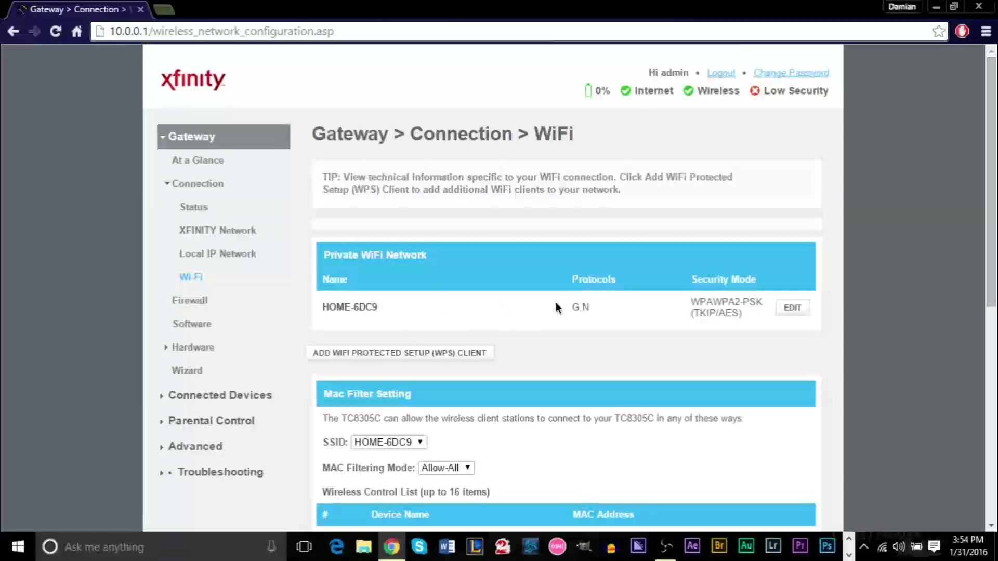
pyautogui.moveTo(418, 320); pyautogui.dragTo(307, 308)
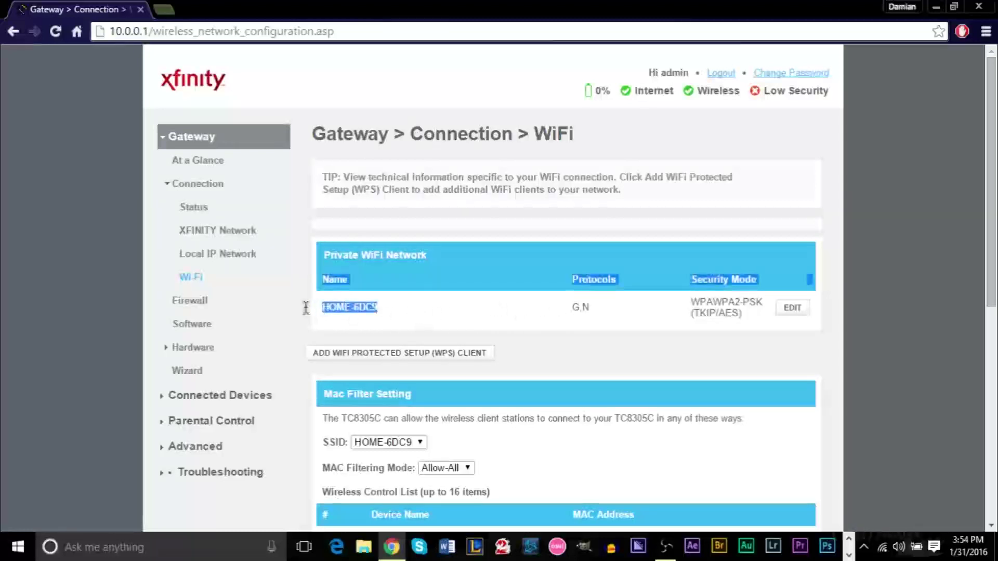
pyautogui.click(466, 307)
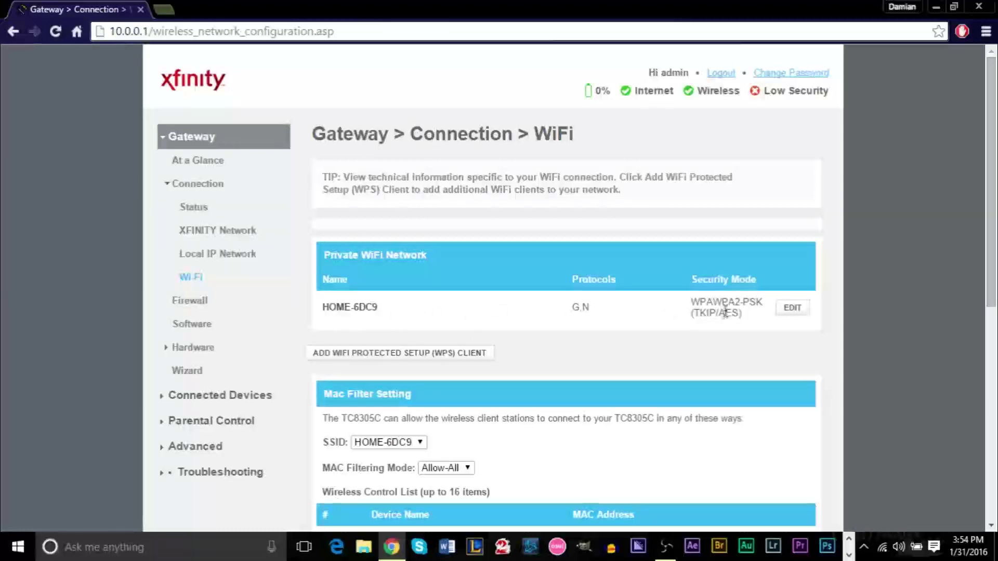
pyautogui.click(790, 311)
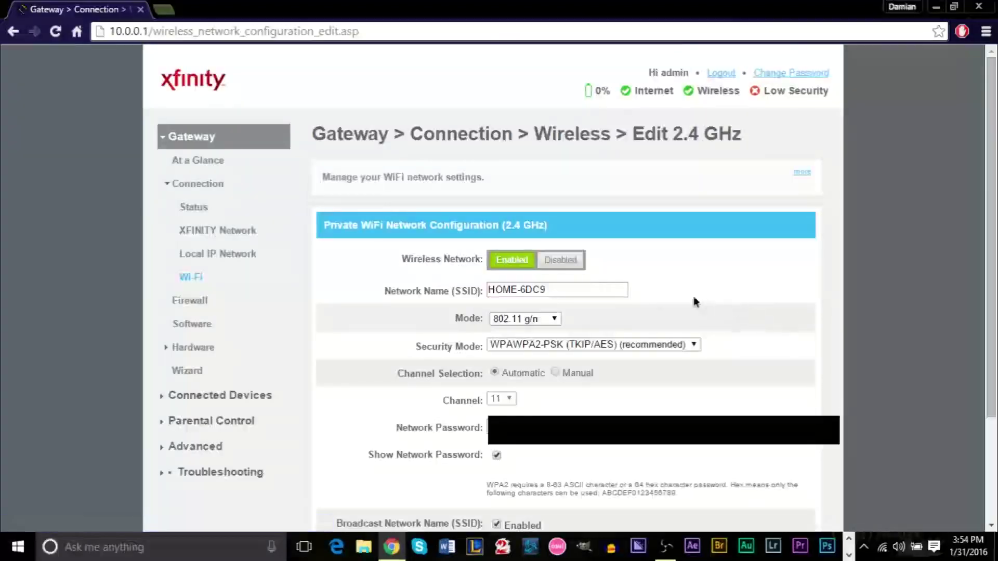